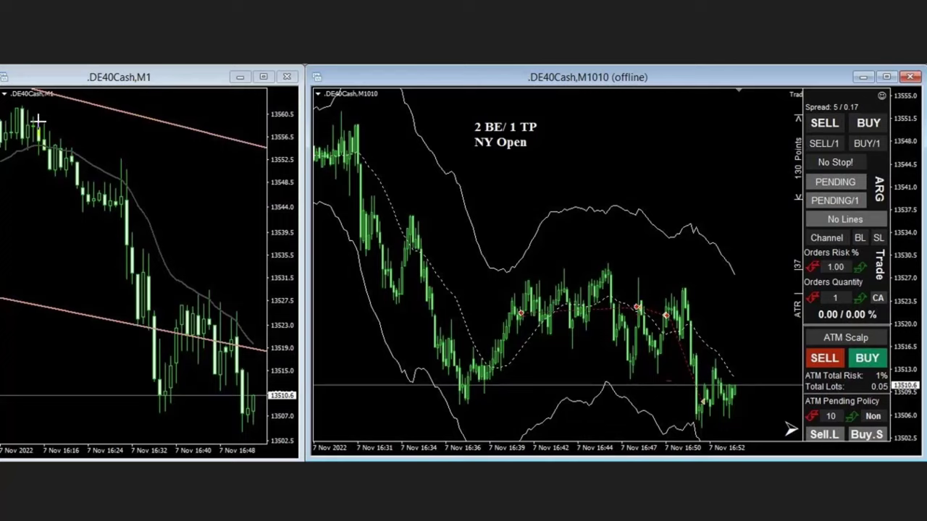
Draw a green line along the falling highs and a green falling channel on the DE40Cash M1 chart
{"action": "left_click_drag", "start_coordinate": [13, 105], "coordinate": [161, 179]}
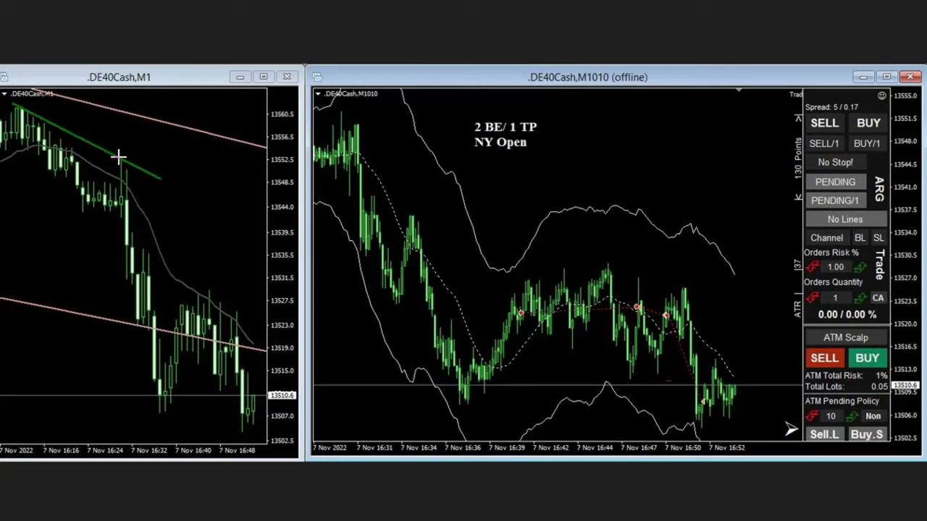
{"action": "left_click_drag", "start_coordinate": [119, 157], "coordinate": [298, 389]}
{"action": "mouse_move", "coordinate": [62, 252]}
{"action": "left_mouse_down"}
{"action": "mouse_move", "coordinate": [178, 404]}
{"action": "mouse_move", "coordinate": [215, 470]}
{"action": "left_mouse_up"}
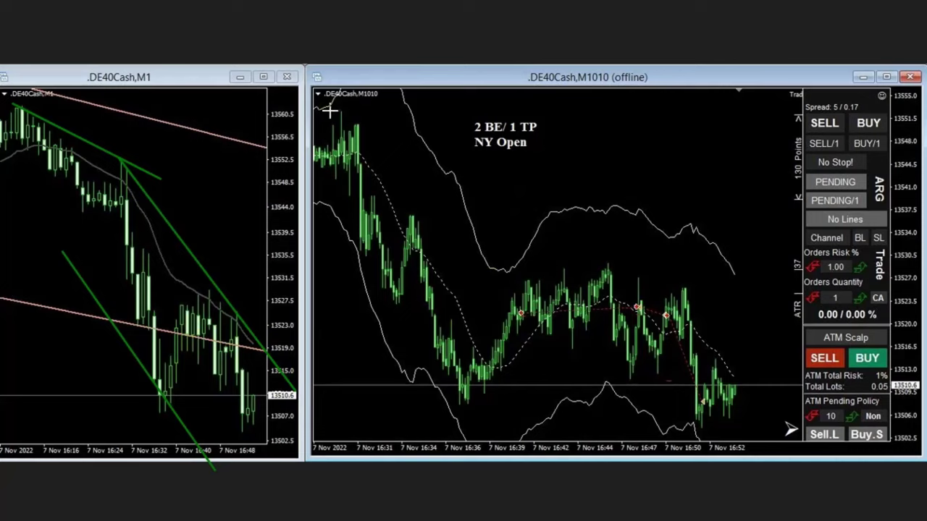
Draw a green channel across the M1010 highs, with two red arrows pointing at the entry candles
{"action": "mouse_move", "coordinate": [329, 110]}
{"action": "left_mouse_down"}
{"action": "mouse_move", "coordinate": [662, 318]}
{"action": "mouse_move", "coordinate": [784, 356]}
{"action": "left_mouse_up"}
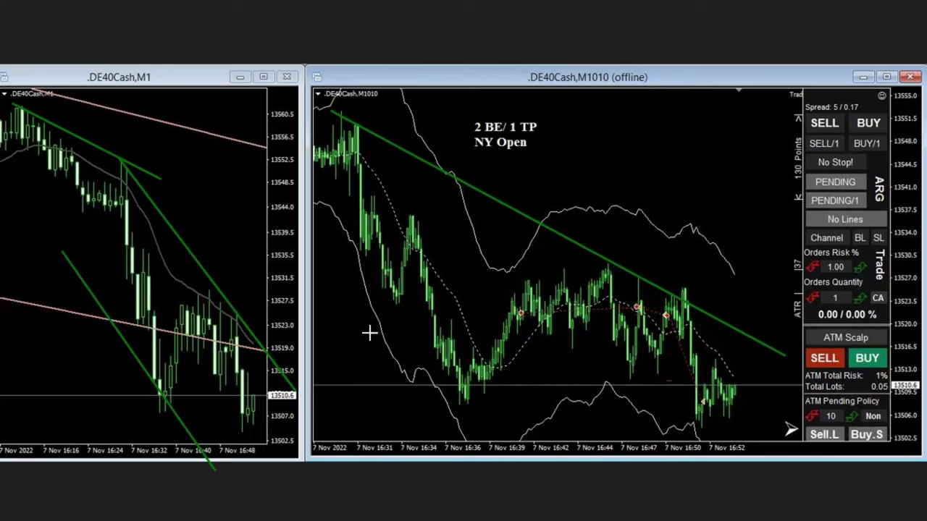
{"action": "left_click_drag", "start_coordinate": [421, 372], "coordinate": [653, 480]}
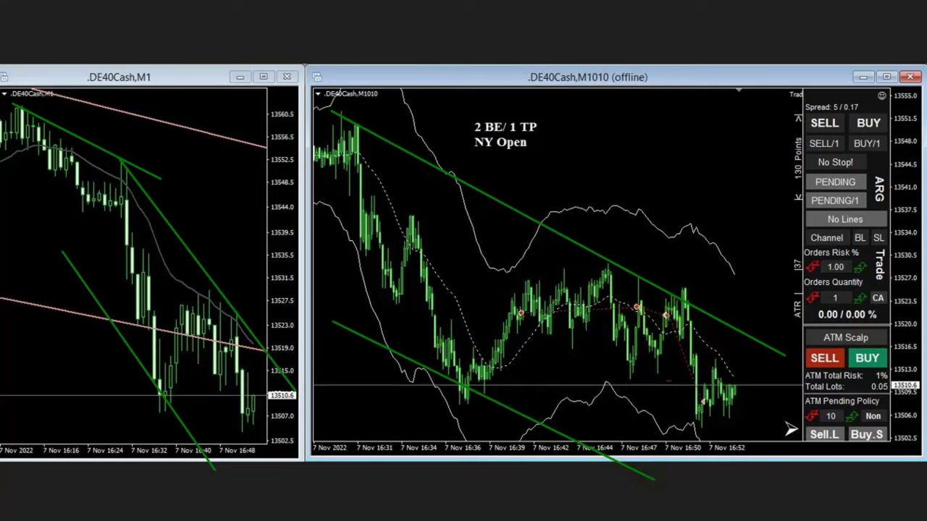
{"action": "mouse_move", "coordinate": [807, 181]}
{"action": "left_mouse_down"}
{"action": "mouse_move", "coordinate": [718, 263]}
{"action": "mouse_move", "coordinate": [641, 306]}
{"action": "left_mouse_up"}
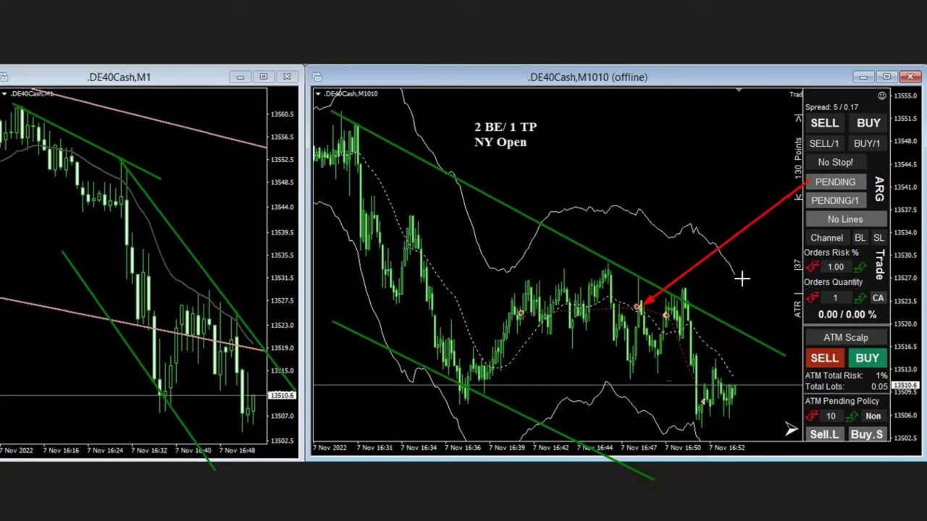
{"action": "left_click_drag", "start_coordinate": [721, 291], "coordinate": [670, 316]}
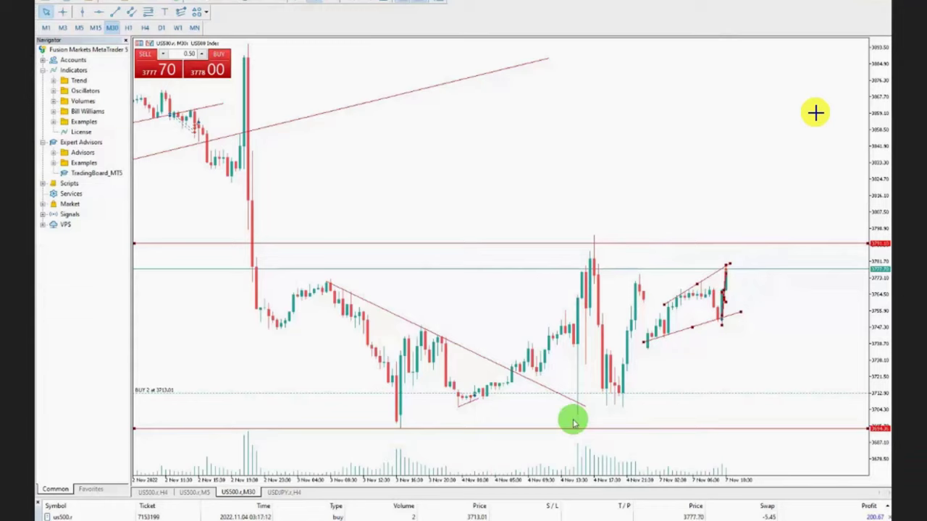
Draw a rising green support line under the US500 M30 lows and a second rising green trendline
{"action": "left_click_drag", "start_coordinate": [368, 427], "coordinate": [821, 371]}
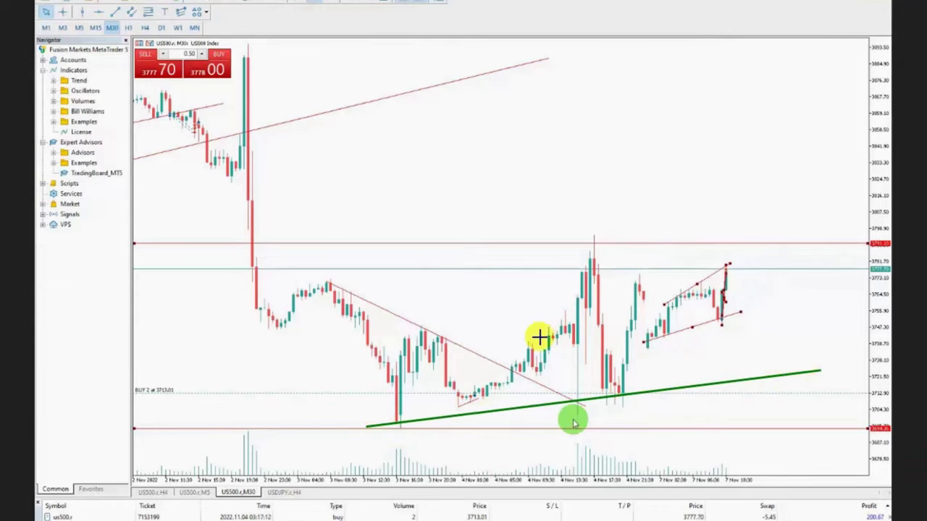
{"action": "mouse_move", "coordinate": [415, 331]}
{"action": "left_mouse_down"}
{"action": "mouse_move", "coordinate": [703, 211]}
{"action": "mouse_move", "coordinate": [779, 192]}
{"action": "left_mouse_up"}
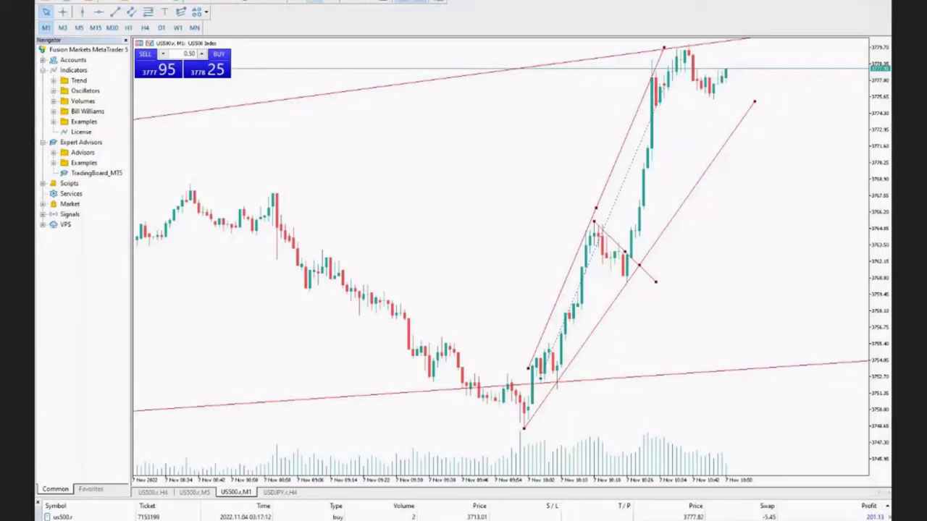
Draw a green downtrend line from the candle high, with red arrows at the breakout and top candles
{"action": "mouse_move", "coordinate": [277, 191]}
{"action": "left_mouse_down"}
{"action": "mouse_move", "coordinate": [541, 387]}
{"action": "mouse_move", "coordinate": [557, 424]}
{"action": "mouse_move", "coordinate": [544, 413]}
{"action": "left_mouse_up"}
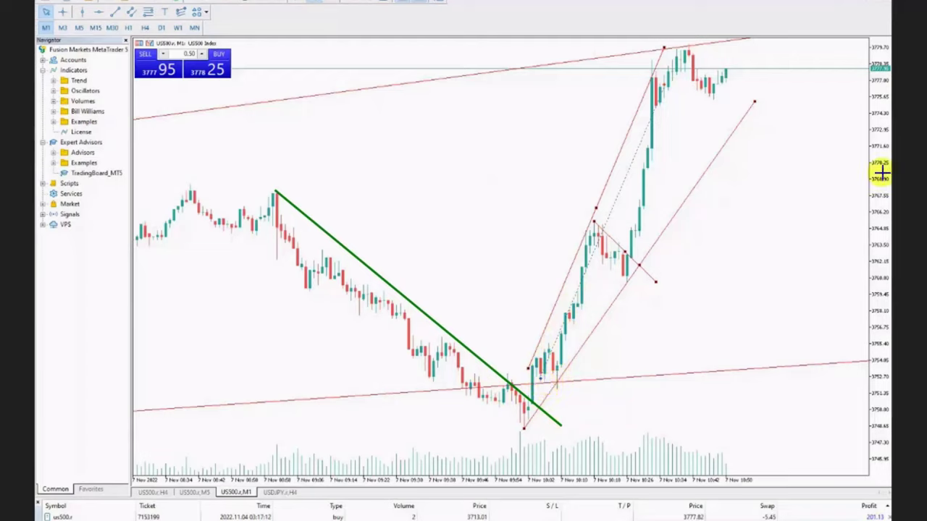
{"action": "left_click_drag", "start_coordinate": [745, 399], "coordinate": [540, 378]}
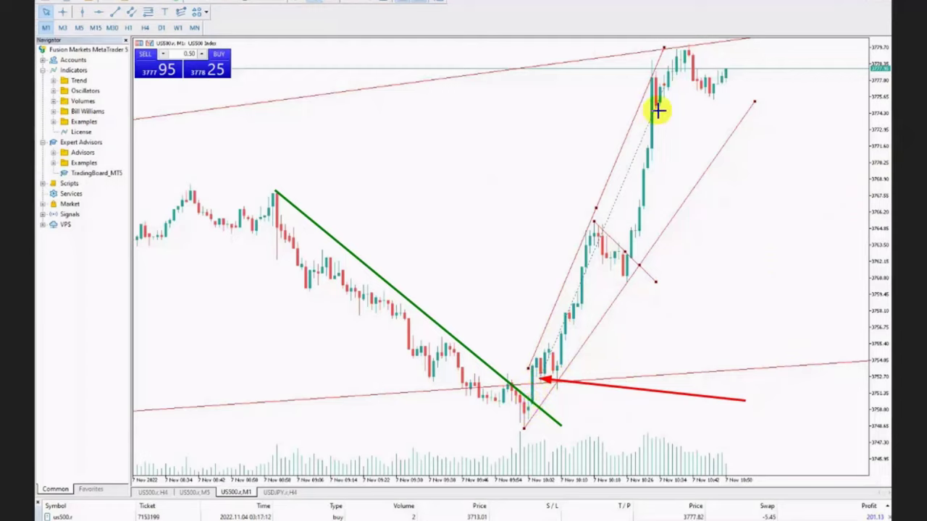
{"action": "left_click_drag", "start_coordinate": [746, 142], "coordinate": [664, 90]}
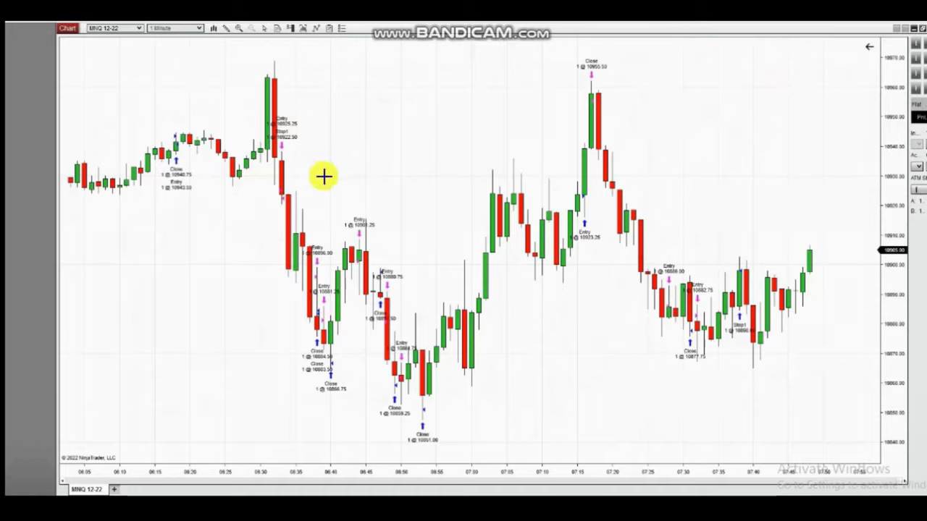
Draw falling green channels from the 06:30 high and the next decline, then a rising channel over the rally
{"action": "mouse_move", "coordinate": [274, 70]}
{"action": "left_mouse_down"}
{"action": "mouse_move", "coordinate": [352, 385]}
{"action": "mouse_move", "coordinate": [353, 449]}
{"action": "left_mouse_up"}
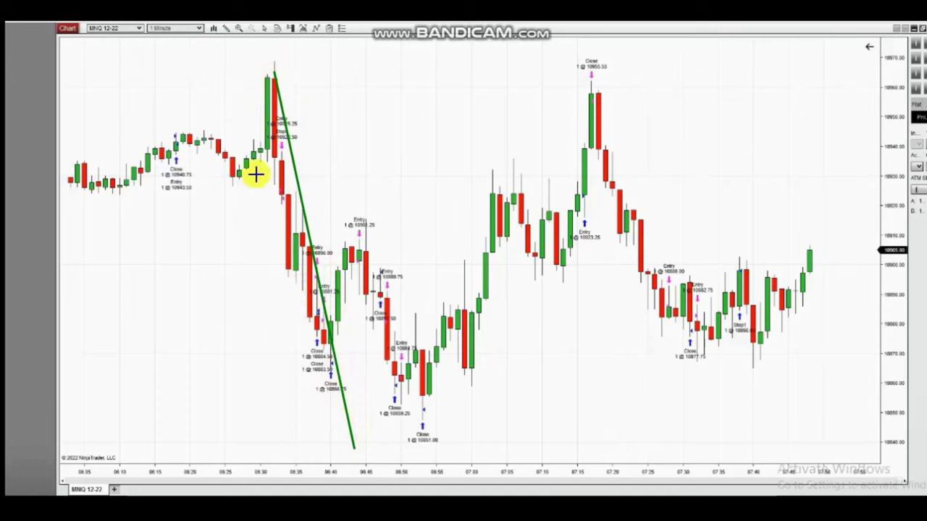
{"action": "left_click_drag", "start_coordinate": [254, 166], "coordinate": [331, 447]}
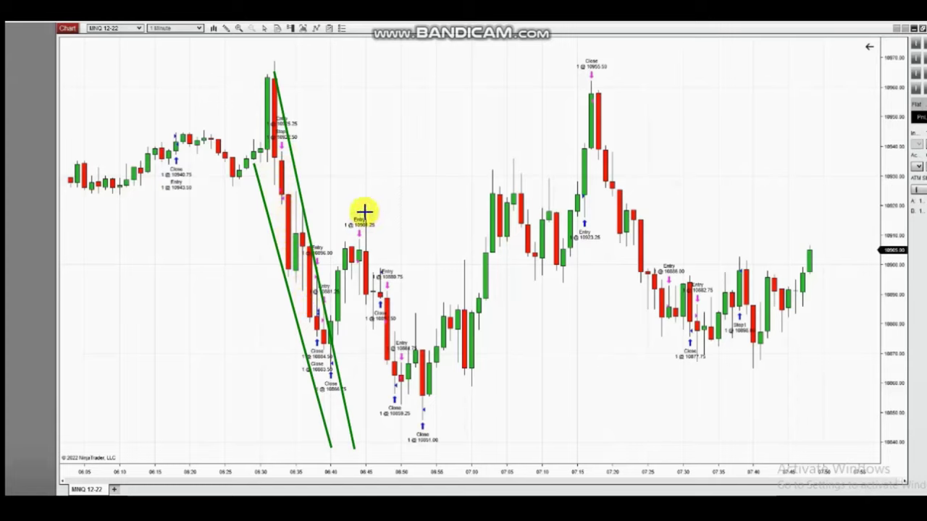
{"action": "mouse_move", "coordinate": [366, 216]}
{"action": "left_mouse_down"}
{"action": "mouse_move", "coordinate": [428, 375]}
{"action": "mouse_move", "coordinate": [437, 431]}
{"action": "left_mouse_up"}
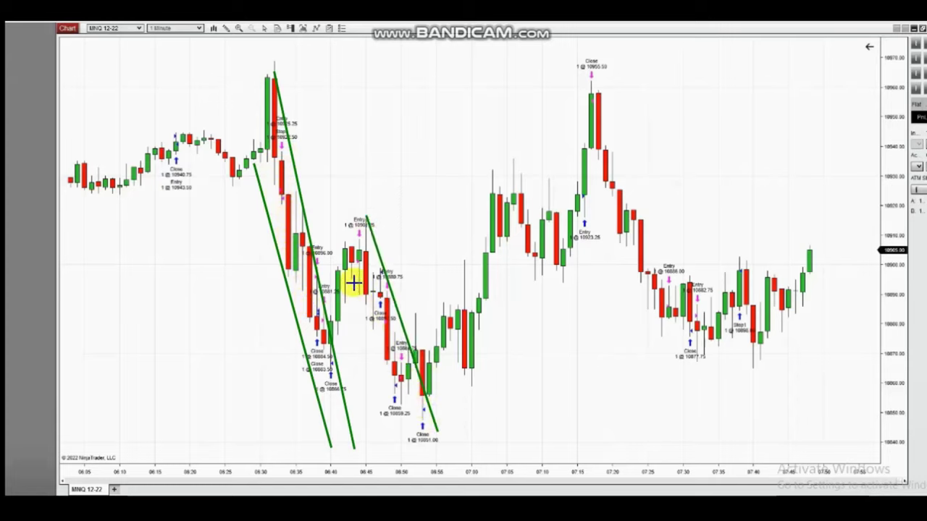
{"action": "left_click_drag", "start_coordinate": [354, 283], "coordinate": [411, 459]}
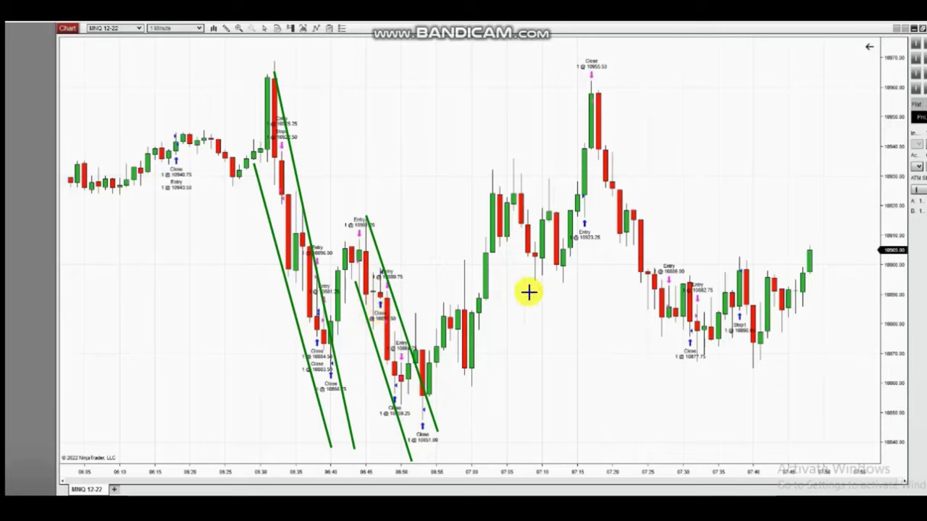
{"action": "left_click_drag", "start_coordinate": [466, 382], "coordinate": [674, 150]}
{"action": "mouse_move", "coordinate": [443, 291]}
{"action": "left_mouse_down"}
{"action": "mouse_move", "coordinate": [583, 62]}
{"action": "mouse_move", "coordinate": [607, 48]}
{"action": "left_mouse_up"}
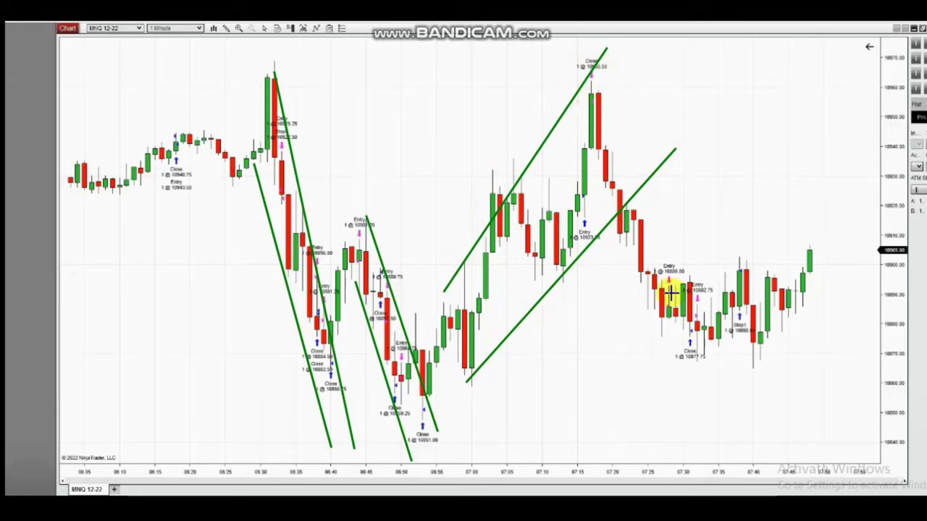
Place two parallel green lines forming a falling channel from the 07:25 to the 07:45 bars
{"action": "left_click", "coordinate": [651, 256]}
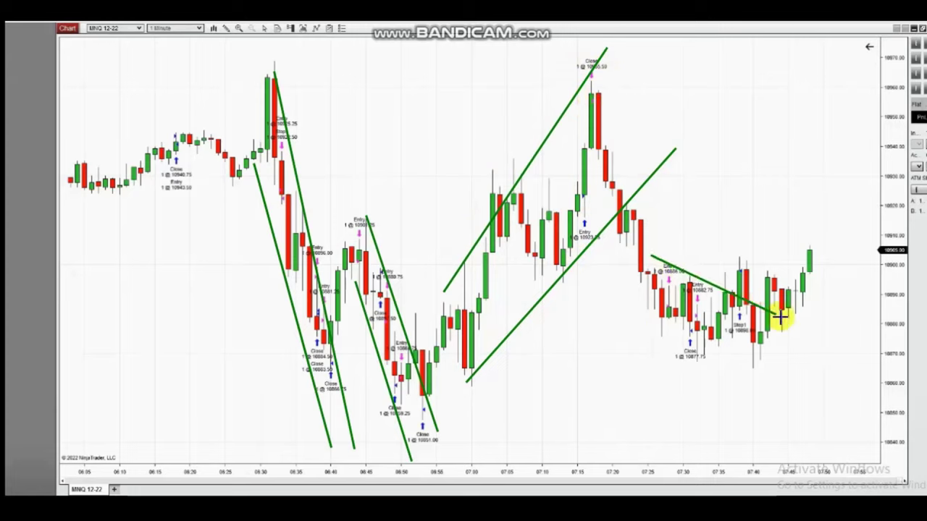
{"action": "left_click", "coordinate": [803, 326]}
{"action": "left_click", "coordinate": [646, 312]}
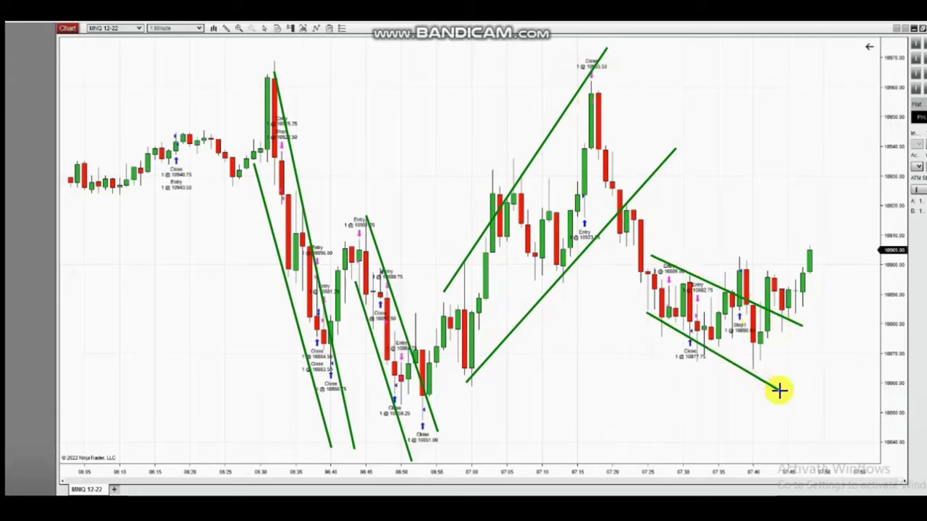
{"action": "left_click", "coordinate": [780, 391]}
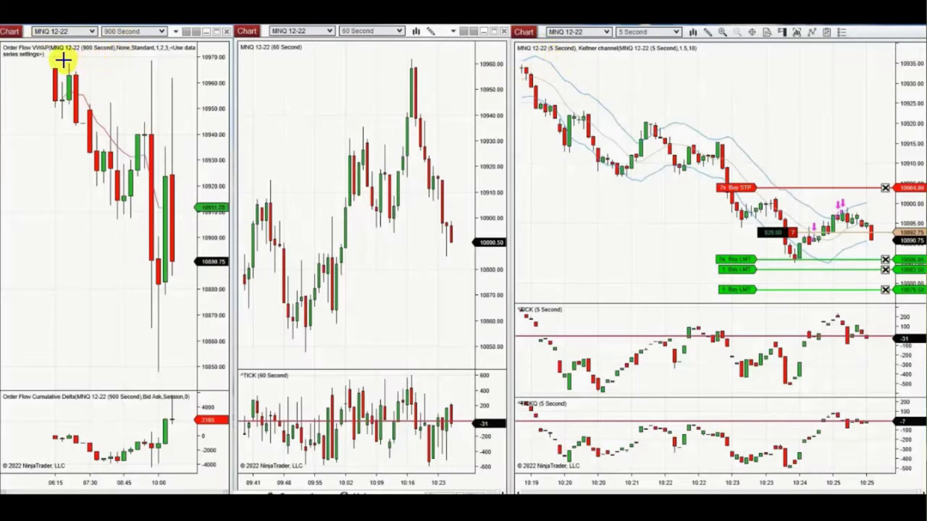
Draw green wedge lines on the 900-second chart, a rising channel on the 60-second, and two falling lines on the 5-second
{"action": "left_click_drag", "start_coordinate": [64, 60], "coordinate": [210, 164]}
{"action": "mouse_move", "coordinate": [64, 116]}
{"action": "left_mouse_down"}
{"action": "mouse_move", "coordinate": [169, 323]}
{"action": "mouse_move", "coordinate": [179, 388]}
{"action": "left_mouse_up"}
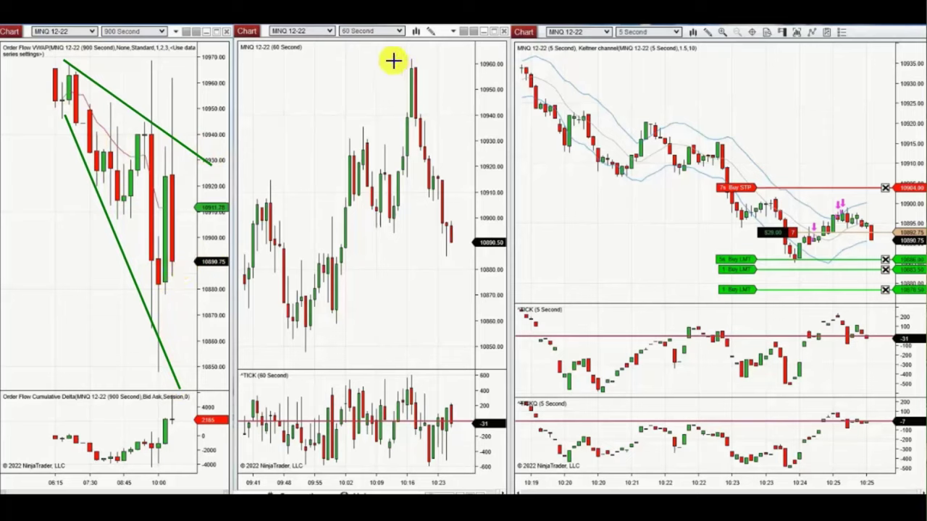
{"action": "left_click", "coordinate": [332, 334]}
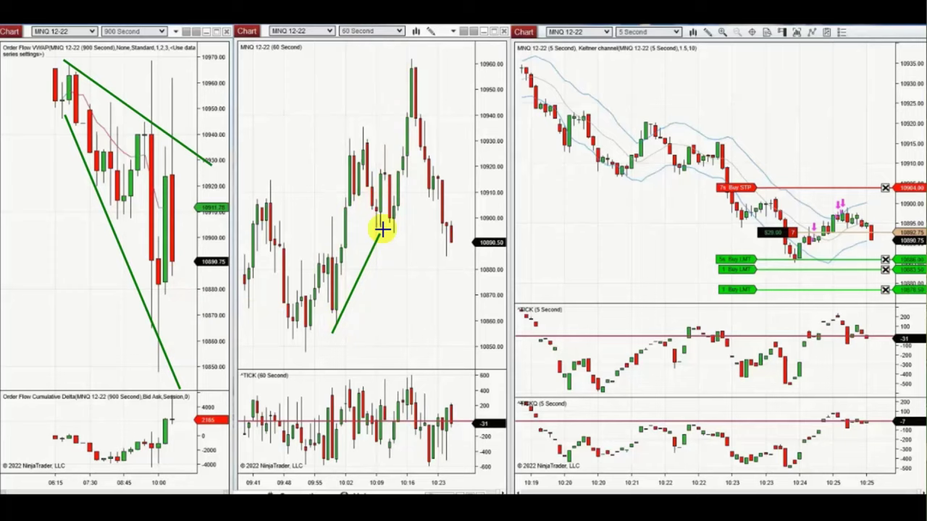
{"action": "left_click", "coordinate": [476, 90]}
{"action": "left_click", "coordinate": [299, 233]}
{"action": "left_click", "coordinate": [425, 50]}
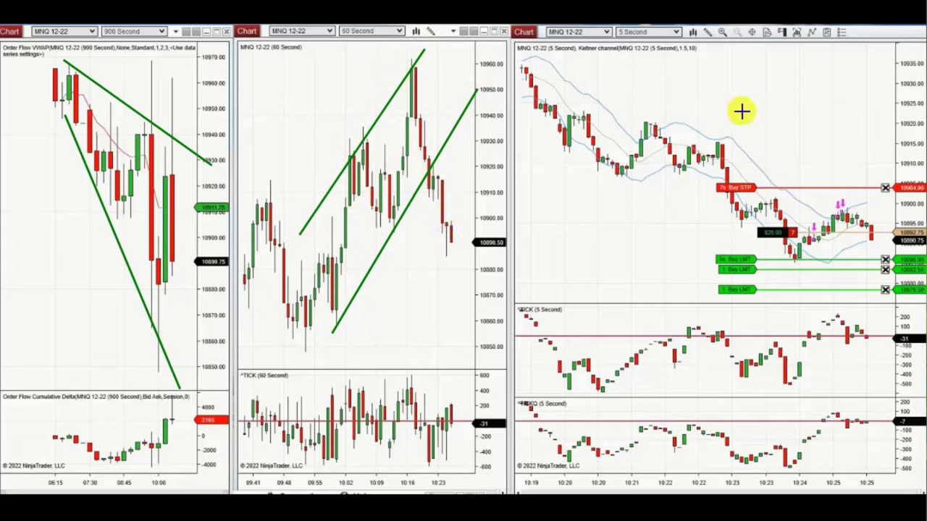
{"action": "mouse_move", "coordinate": [642, 120]}
{"action": "left_mouse_down"}
{"action": "mouse_move", "coordinate": [890, 213]}
{"action": "mouse_move", "coordinate": [896, 228]}
{"action": "left_mouse_up"}
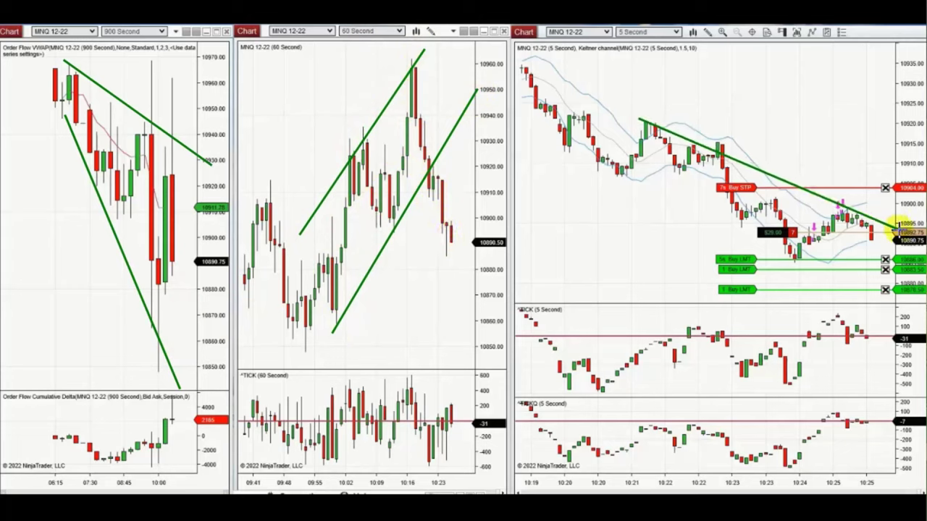
{"action": "left_click_drag", "start_coordinate": [668, 164], "coordinate": [844, 307]}
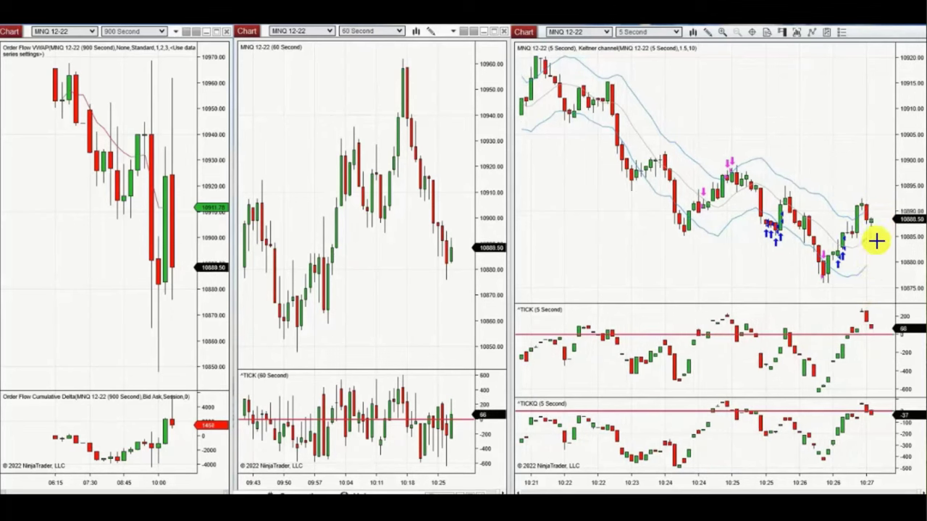
Submit a short ATM order from the chart with stop and target brackets
{"action": "left_click", "coordinate": [865, 213]}
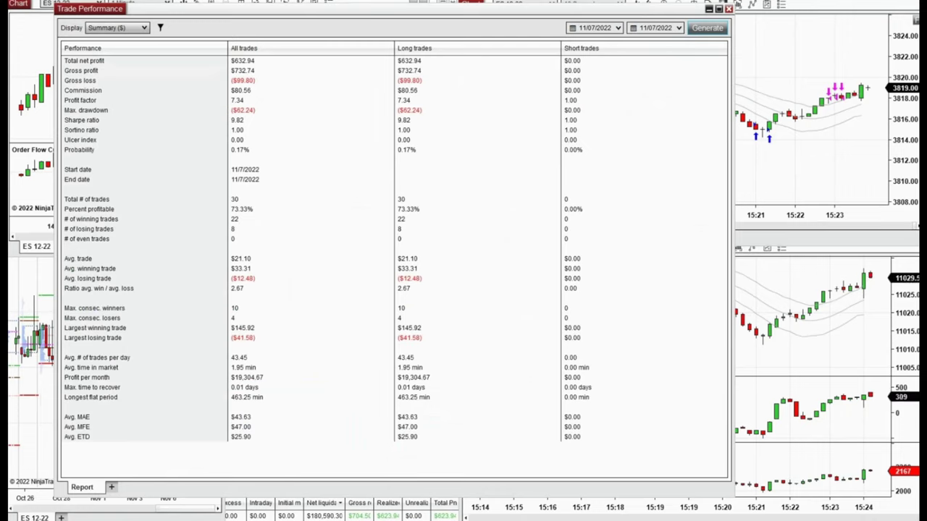
Show the current date and time with Win+Alt+D
{"action": "key", "text": "super+alt+d"}
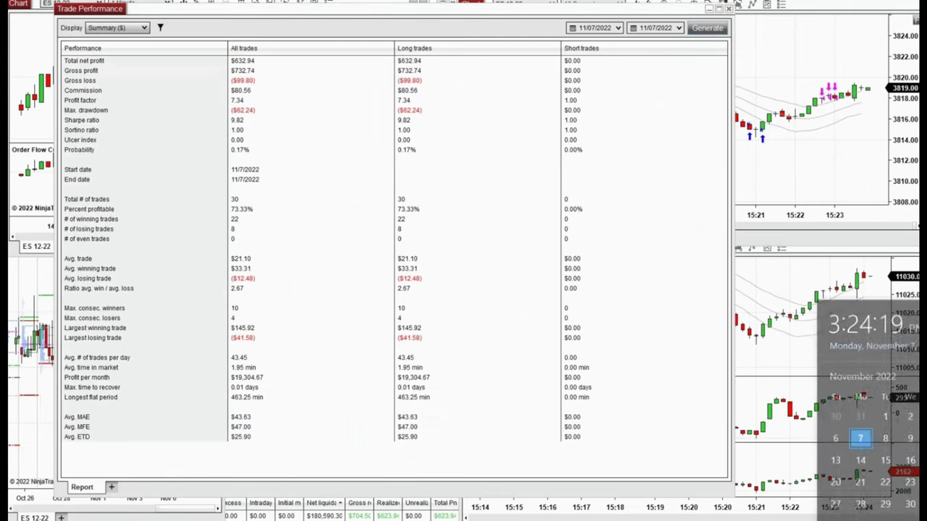